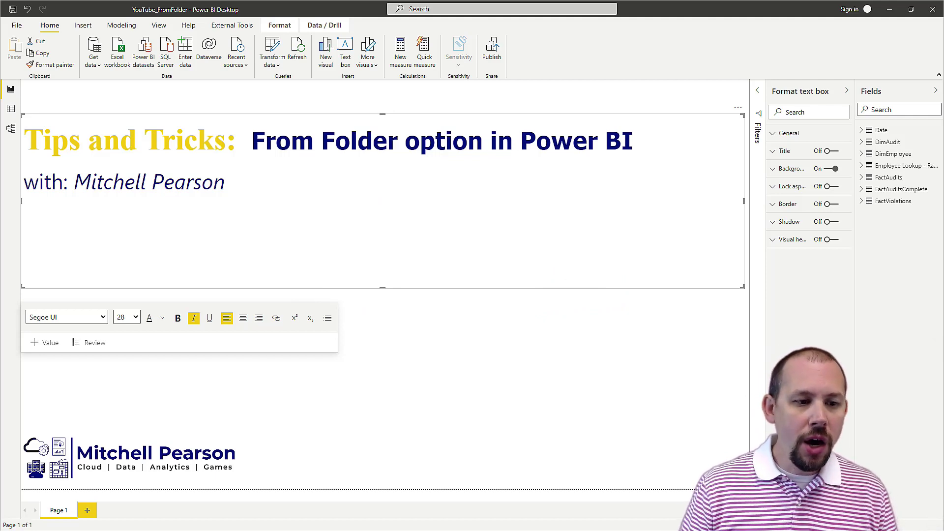
# Start a new data connection of the file type Folder and browse into This PC for the folder path.
pyautogui.click(483, 372)
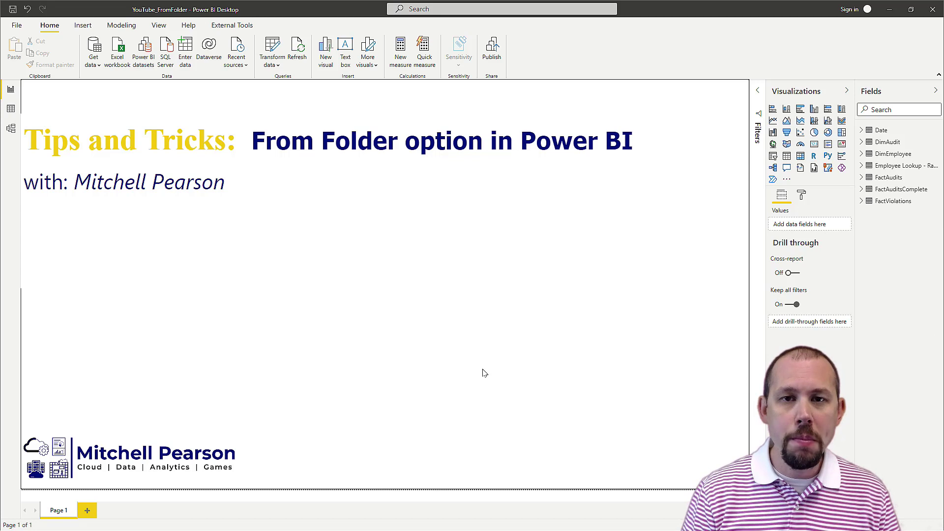
pyautogui.click(95, 52)
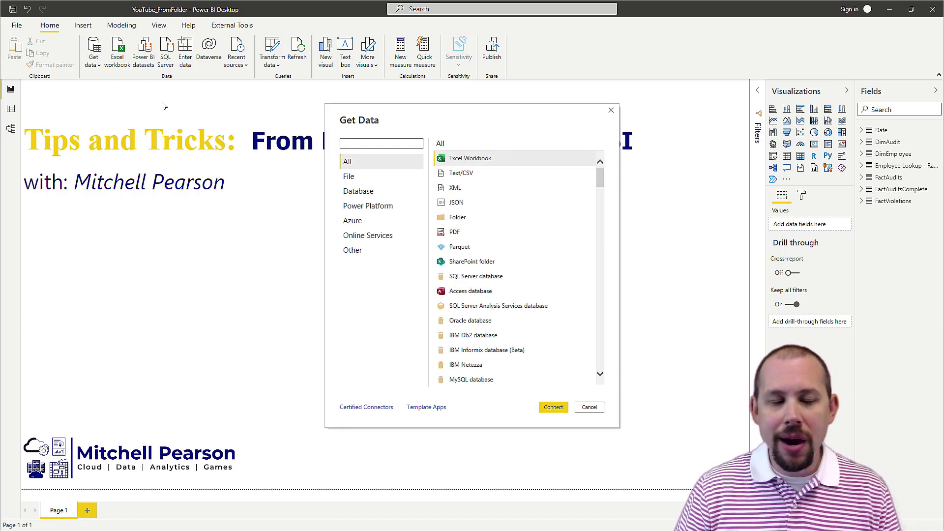
pyautogui.click(350, 178)
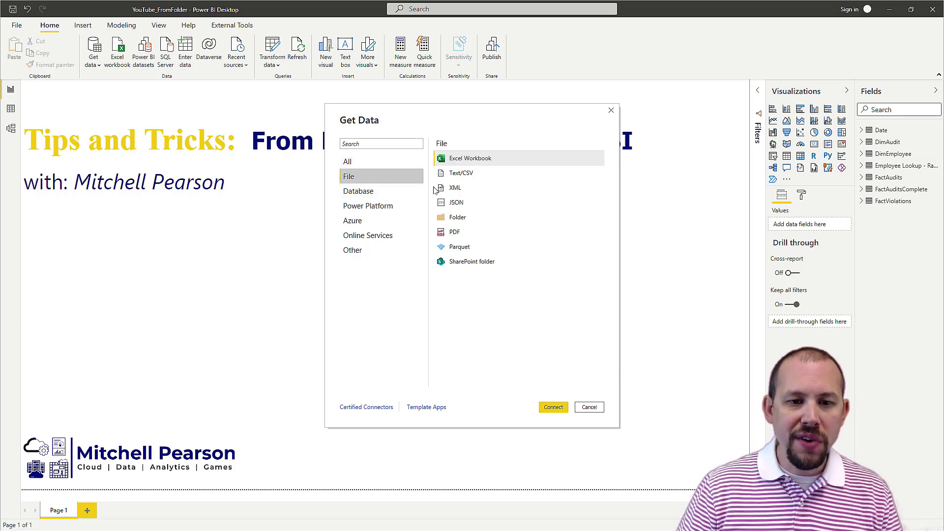
pyautogui.click(460, 219)
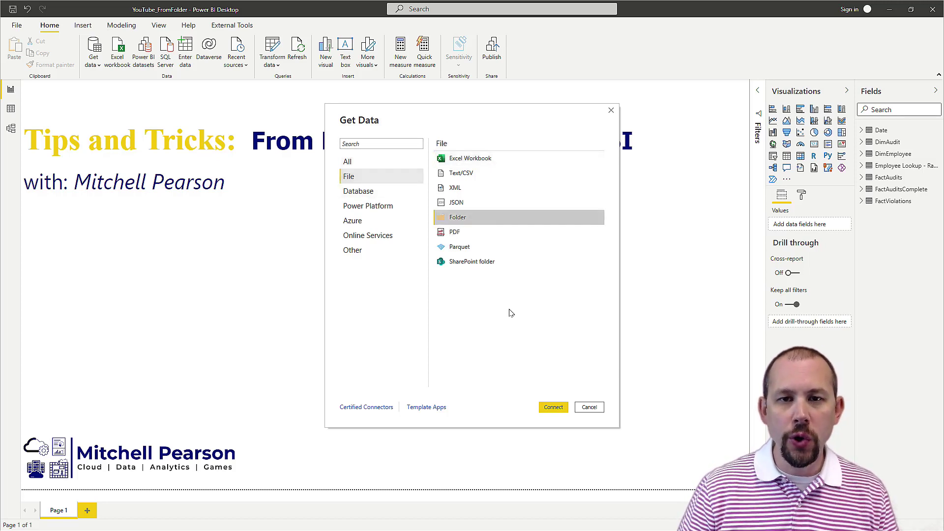
pyautogui.click(553, 406)
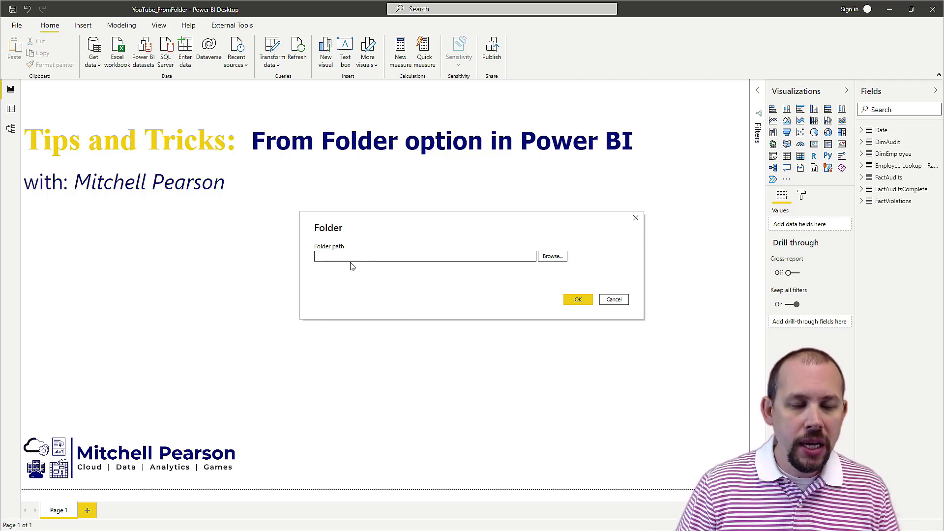
pyautogui.click(553, 257)
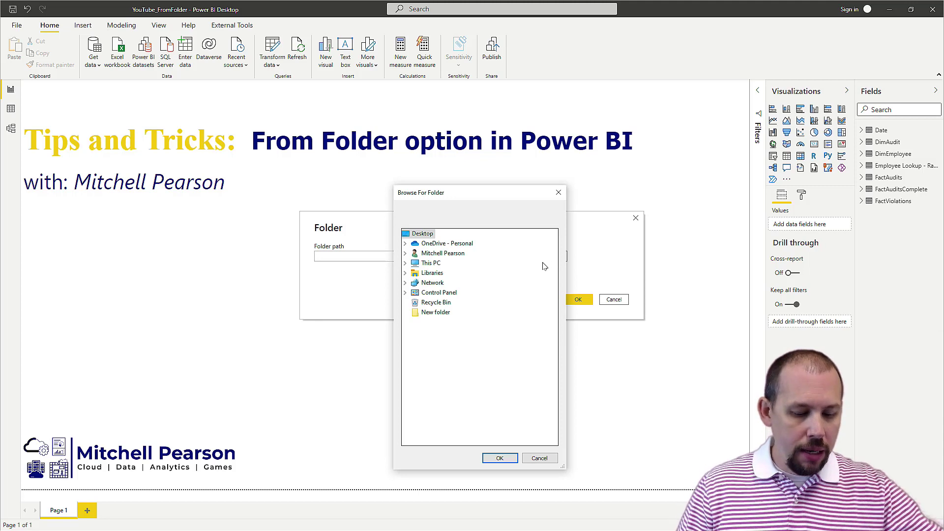
pyautogui.click(406, 264)
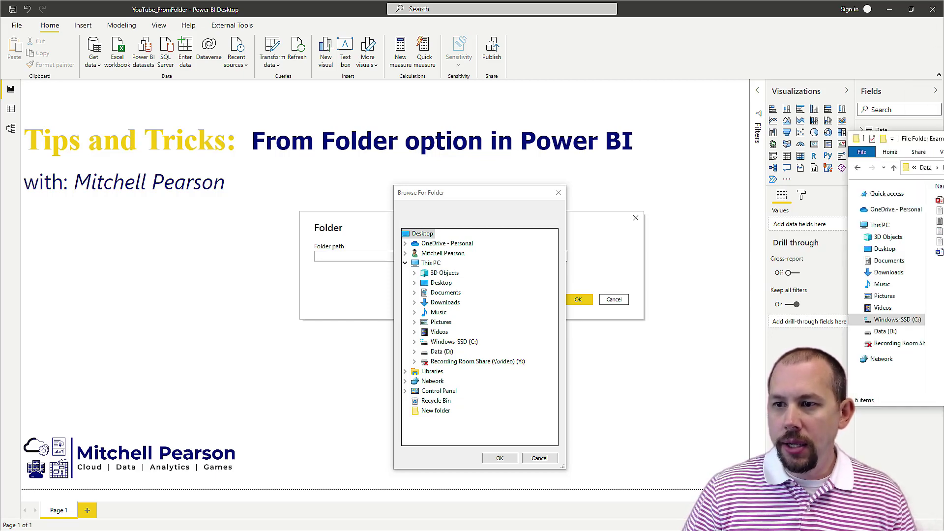
# Switch to File Explorer, examine the file types in the File Folder Example folder, and return to the Power BI Desktop folder browser.
pyautogui.hotkey('alt', 'Tab')
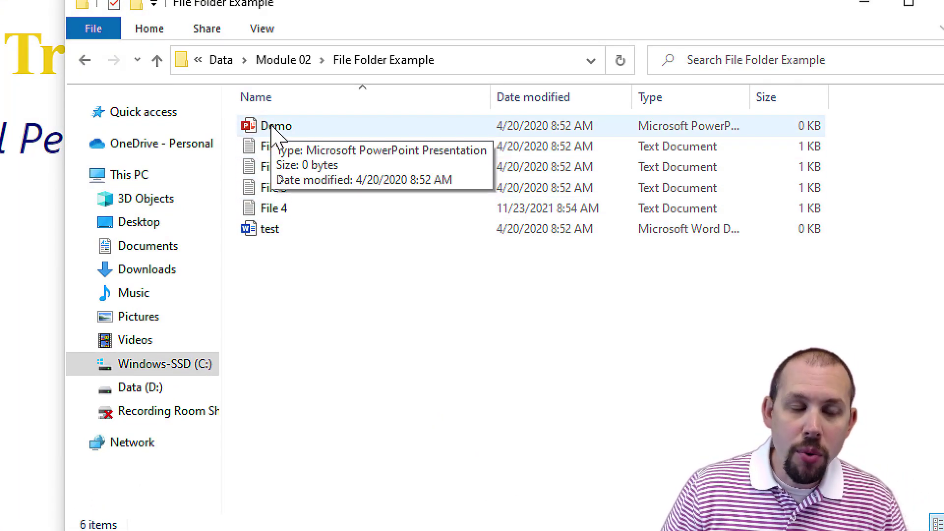
pyautogui.click(274, 238)
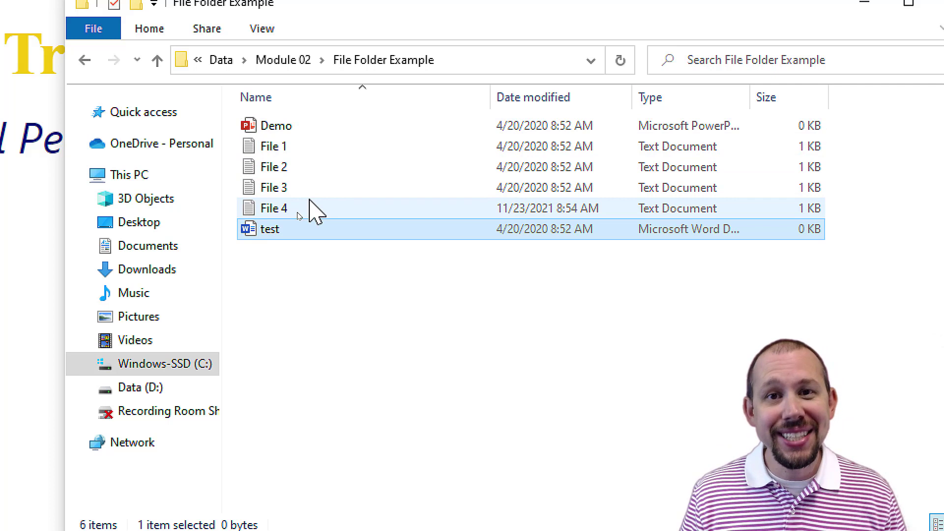
pyautogui.click(265, 213)
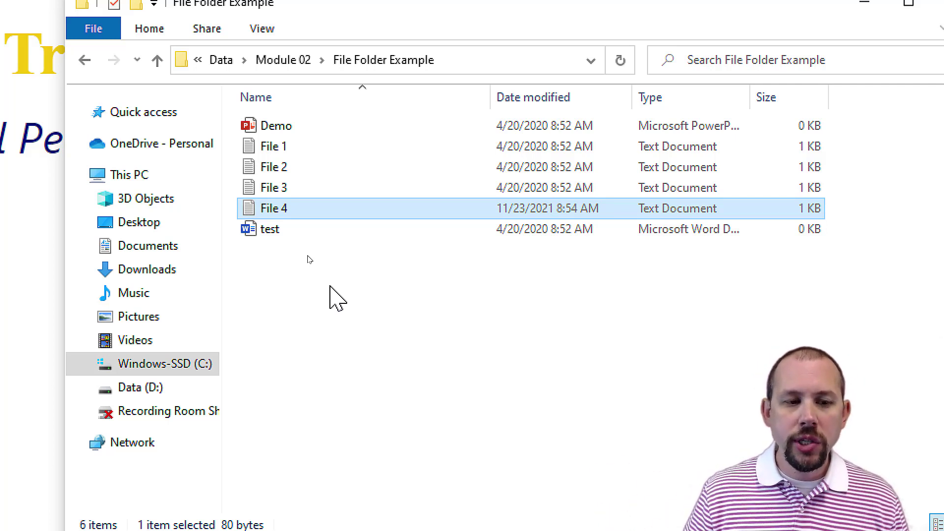
pyautogui.moveTo(281, 212)
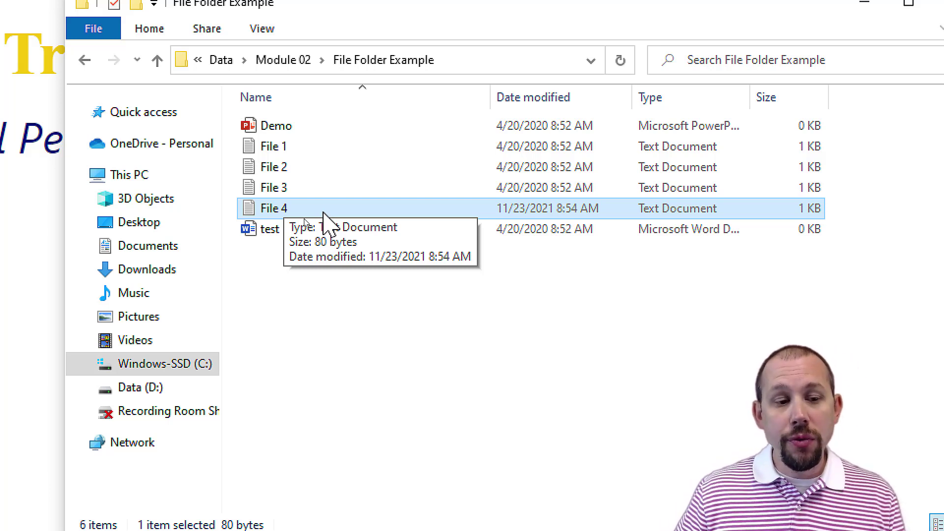
pyautogui.keyDown('shift'); pyautogui.click(273, 165); pyautogui.keyUp('shift')
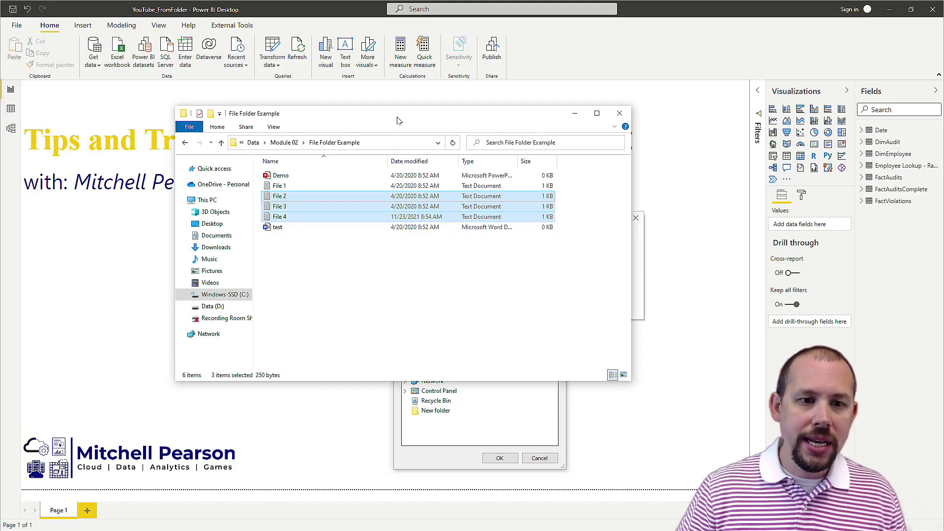
pyautogui.moveTo(541, 42); pyautogui.dragTo(868, 121)
pyautogui.hotkey('alt', 'Tab')
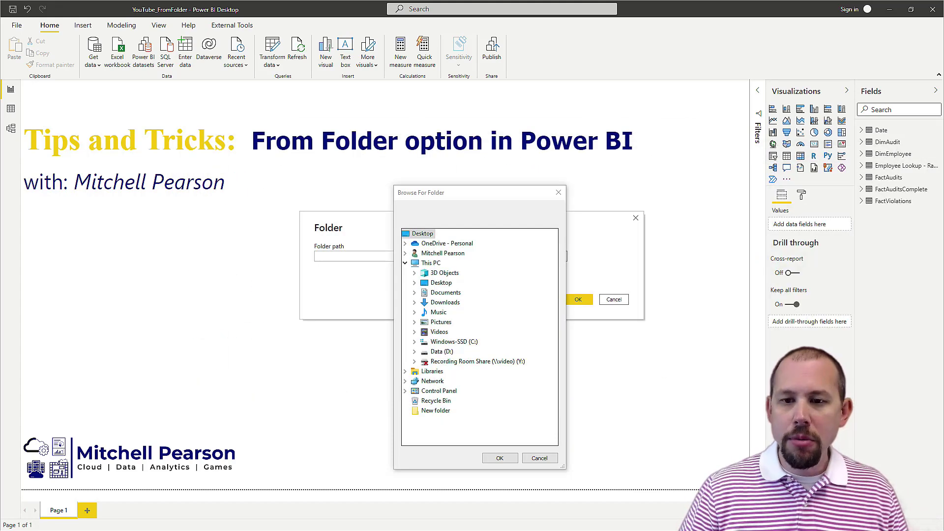
# Choose C:\Power BI Boot Camp\Data\Module 02\File Folder Example as the source folder.
pyautogui.doubleClick(434, 347)
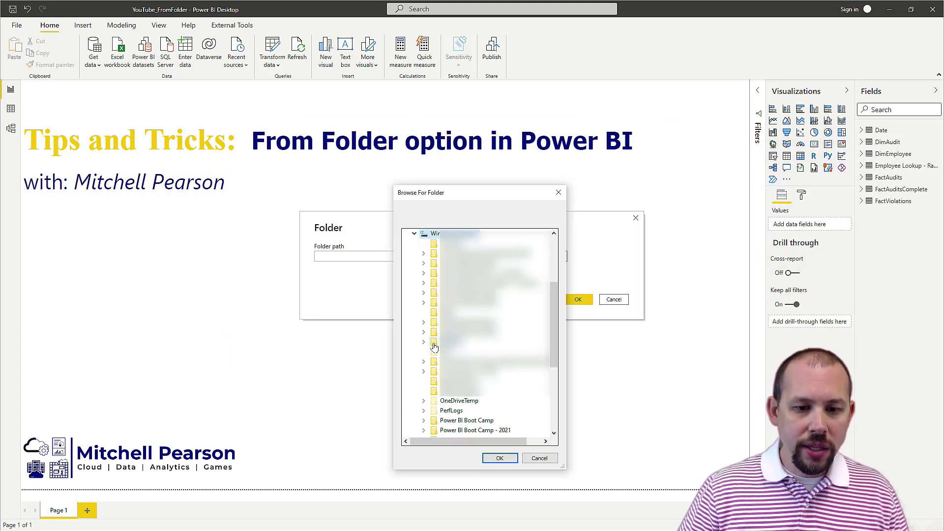
pyautogui.scroll(-5, 480, 384)
pyautogui.doubleClick(472, 401)
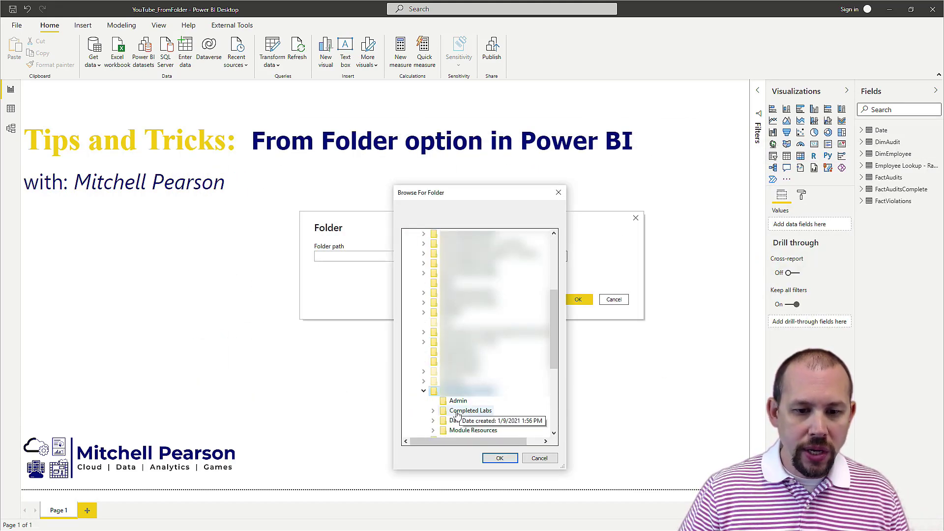
pyautogui.doubleClick(461, 430)
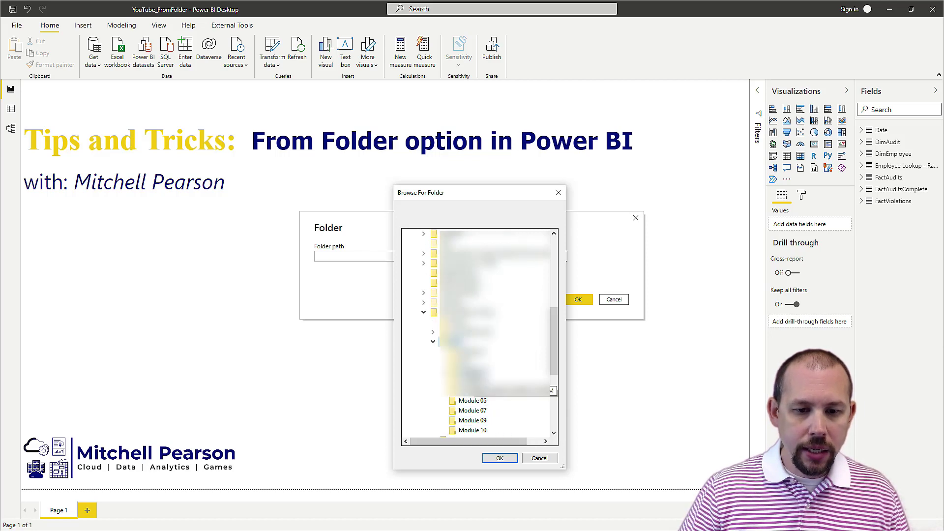
pyautogui.scroll(1, 472, 418)
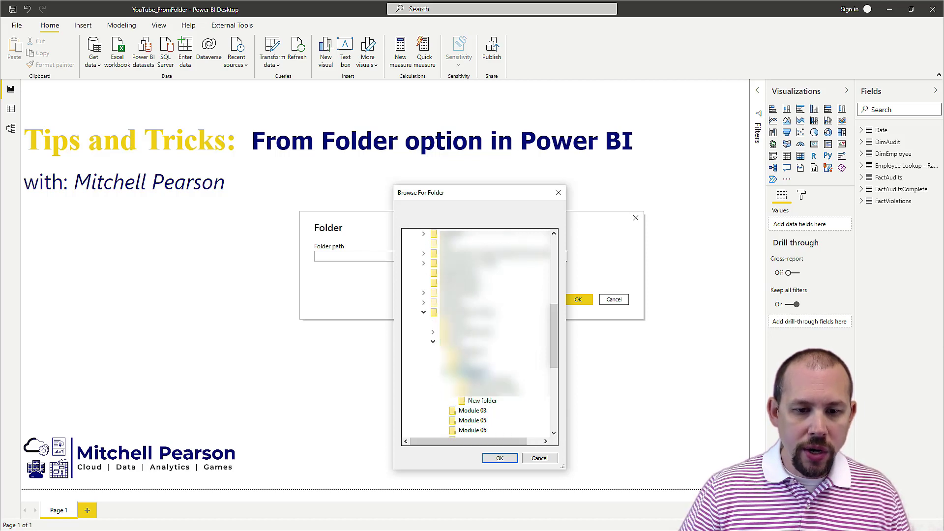
pyautogui.click(499, 458)
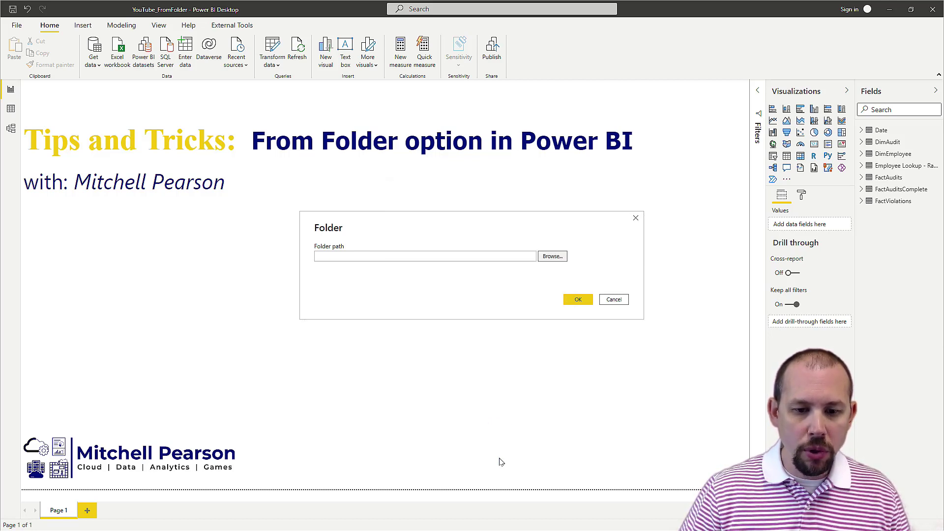
# Confirm the folder path, open its file list for transformation in Power Query Editor, and maximize the editor.
pyautogui.click(579, 301)
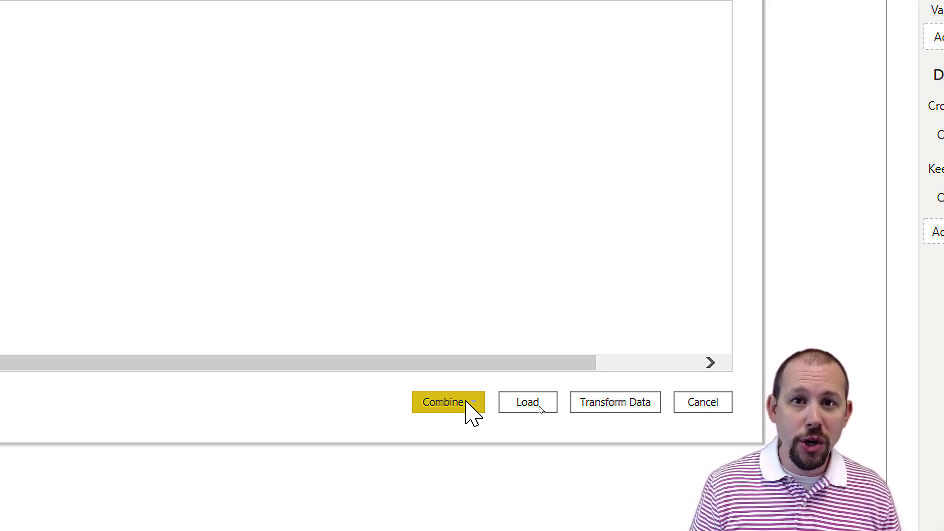
pyautogui.click(610, 406)
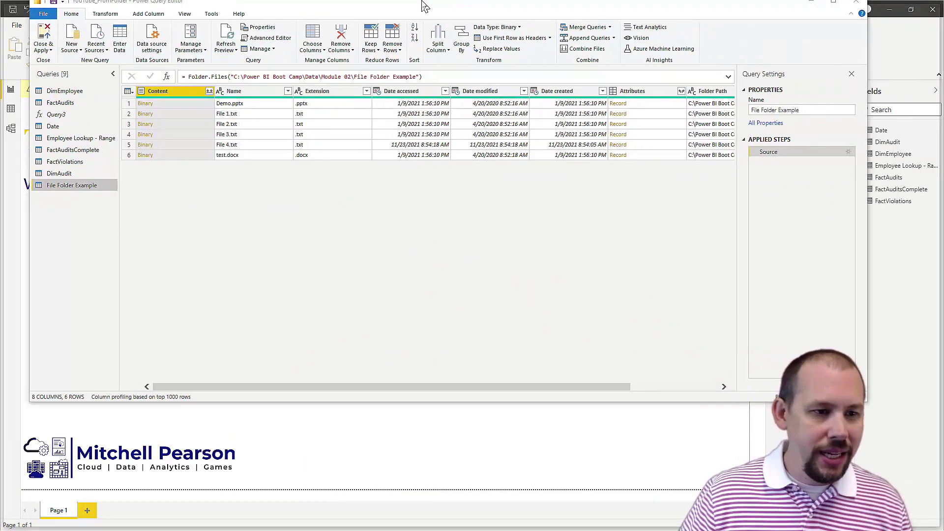
pyautogui.doubleClick(425, 6)
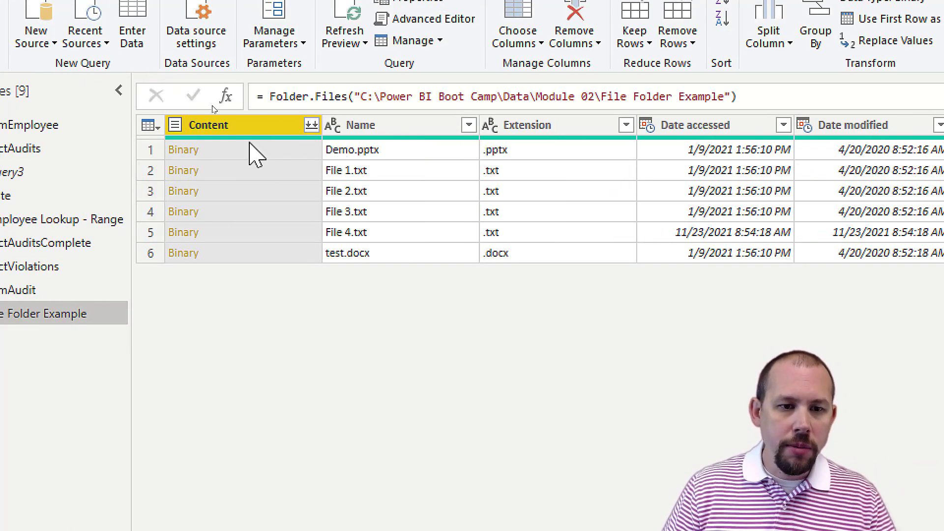
# Filter the Extension column to keep only .txt files.
pyautogui.click(626, 126)
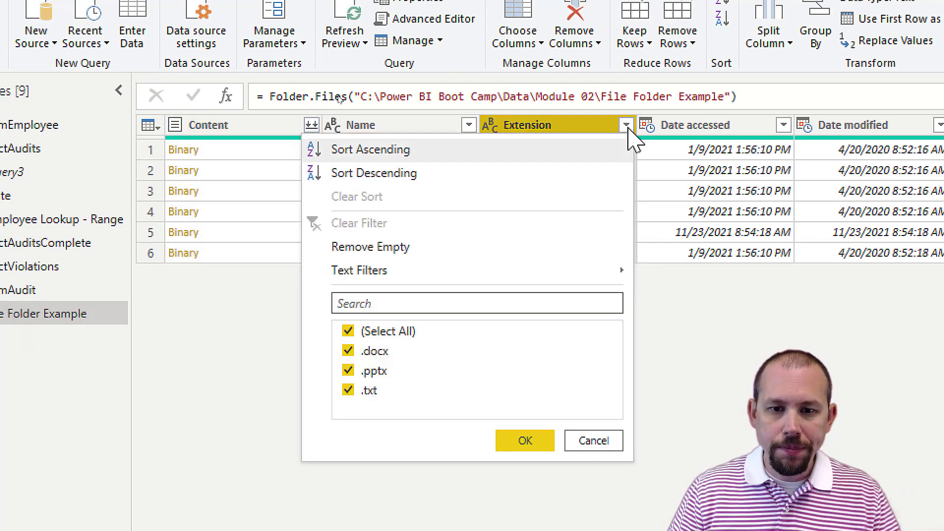
pyautogui.moveTo(397, 272)
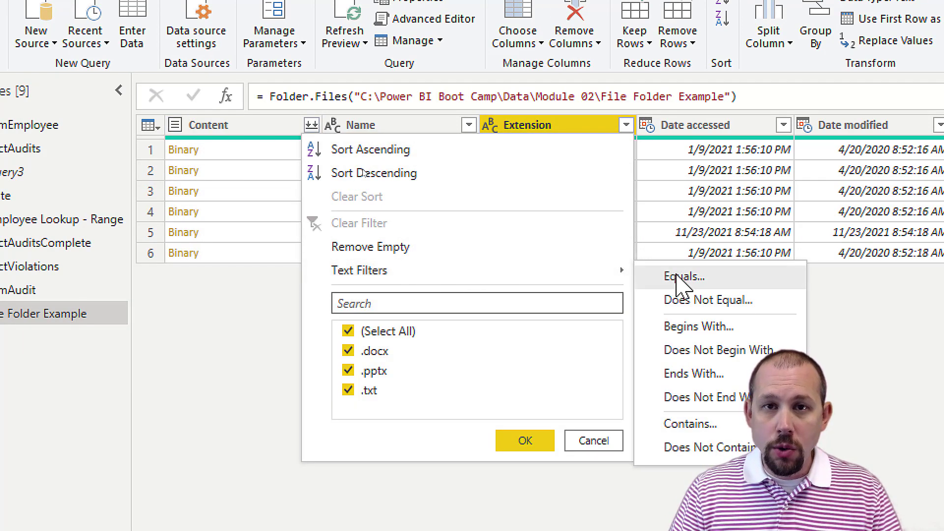
pyautogui.click(350, 332)
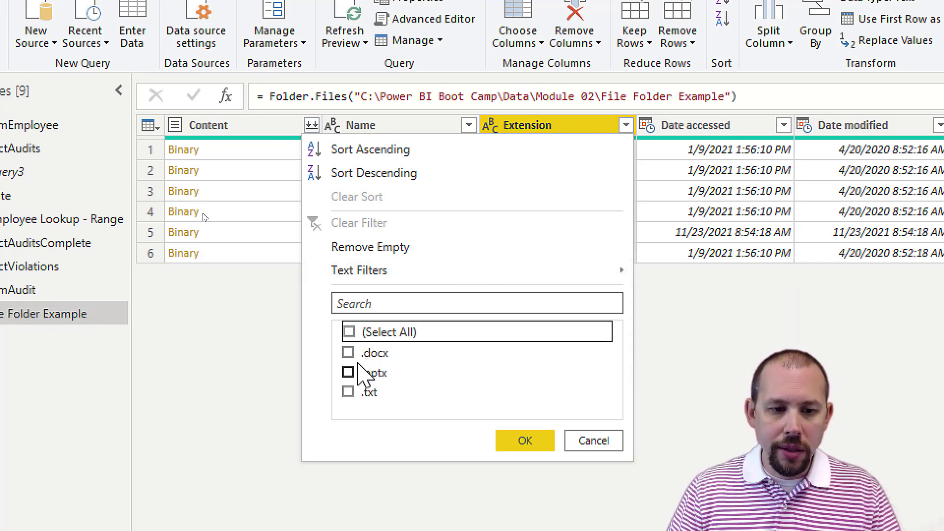
pyautogui.click(349, 354)
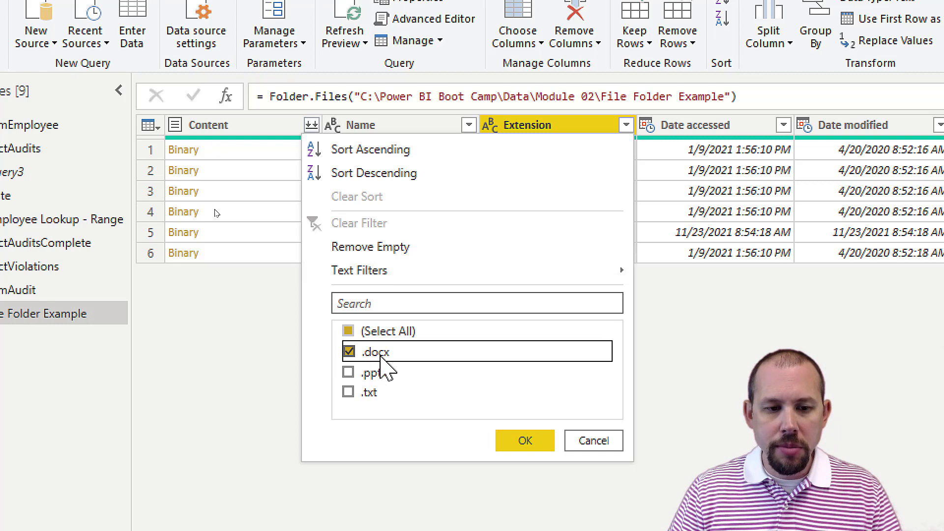
pyautogui.click(349, 392)
pyautogui.click(349, 352)
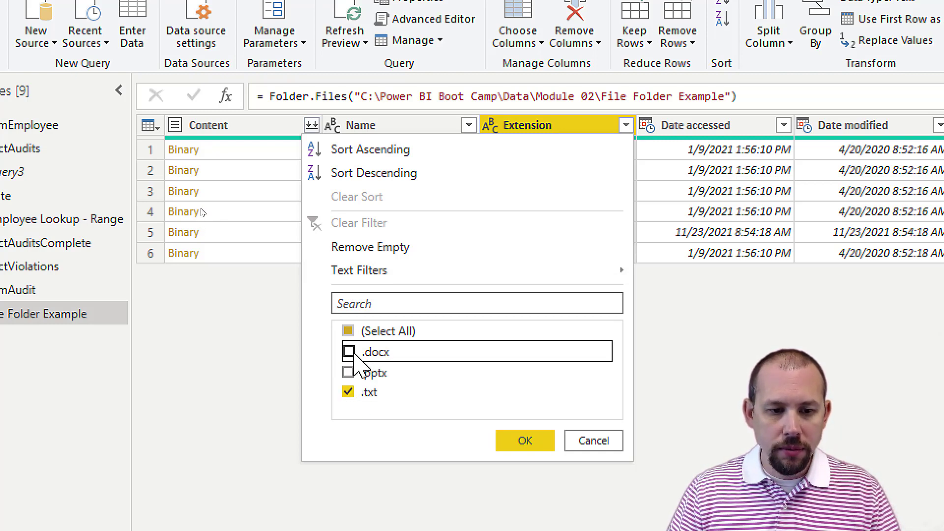
pyautogui.click(527, 444)
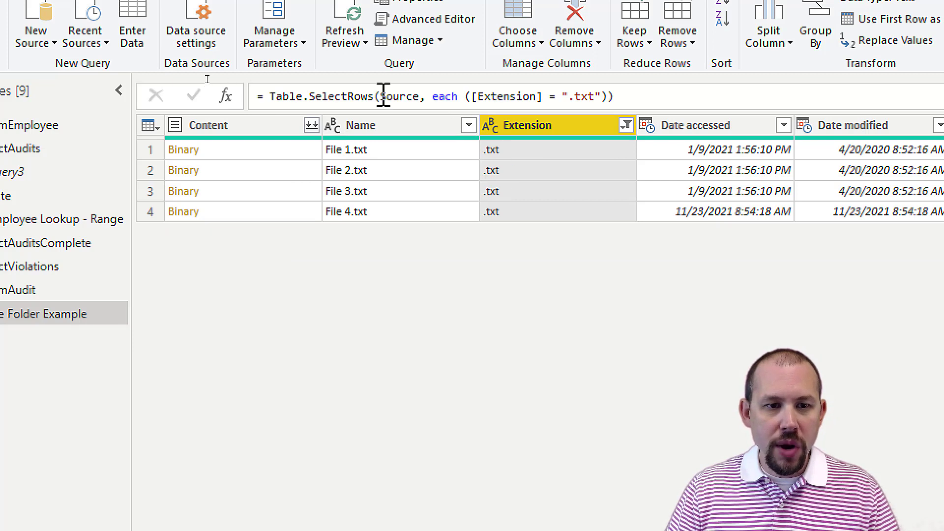
# Examine the Table.SelectRows formula of the filter step, especially its [Extension] = ".txt" condition.
pyautogui.click(256, 100)
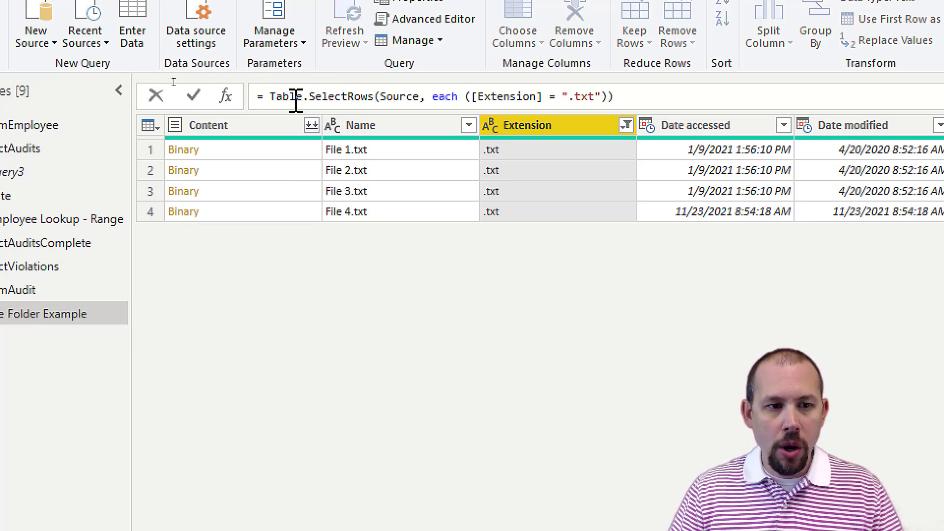
pyautogui.moveTo(470, 99); pyautogui.dragTo(614, 97)
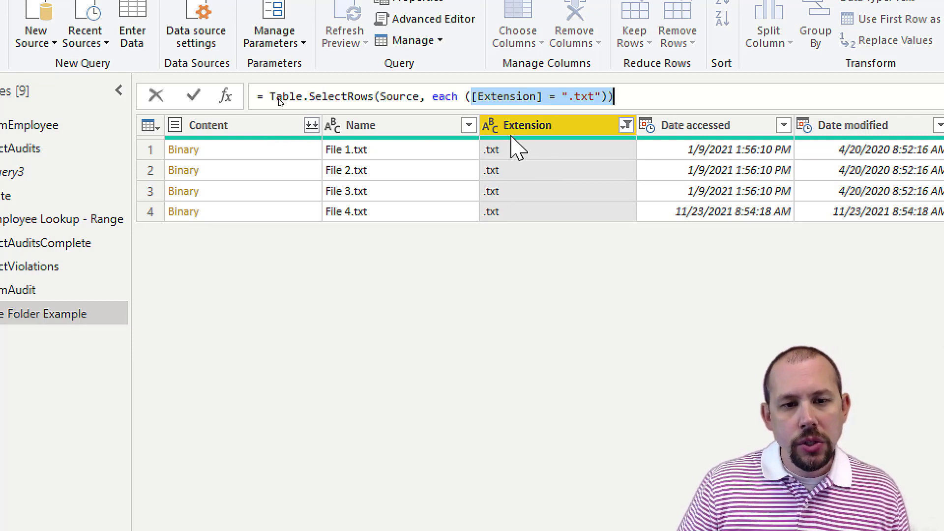
pyautogui.click(358, 131)
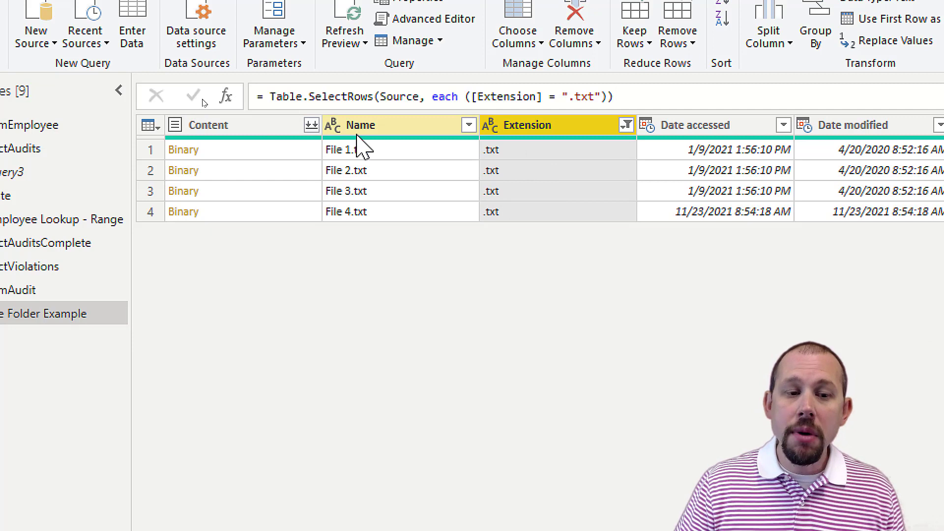
# Filter the Name column to keep only rows whose name begins with "File ".
pyautogui.click(469, 125)
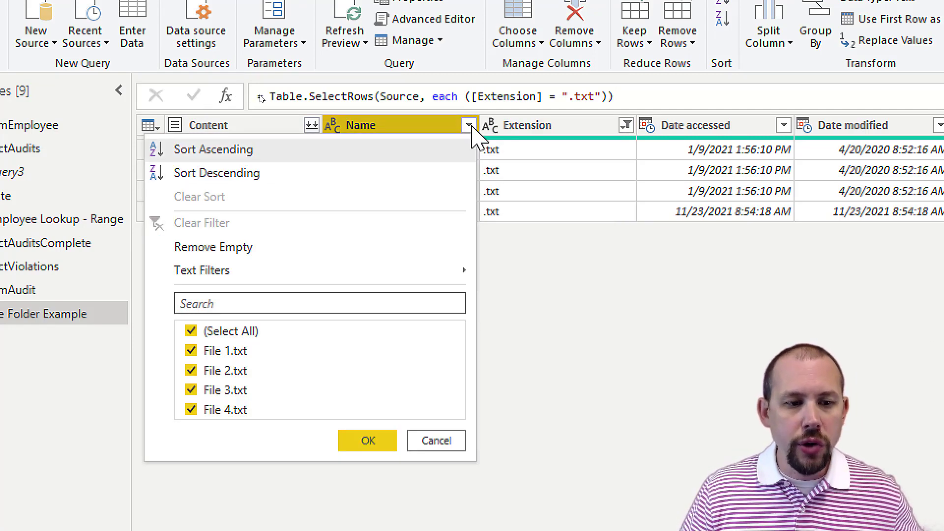
pyautogui.moveTo(296, 273)
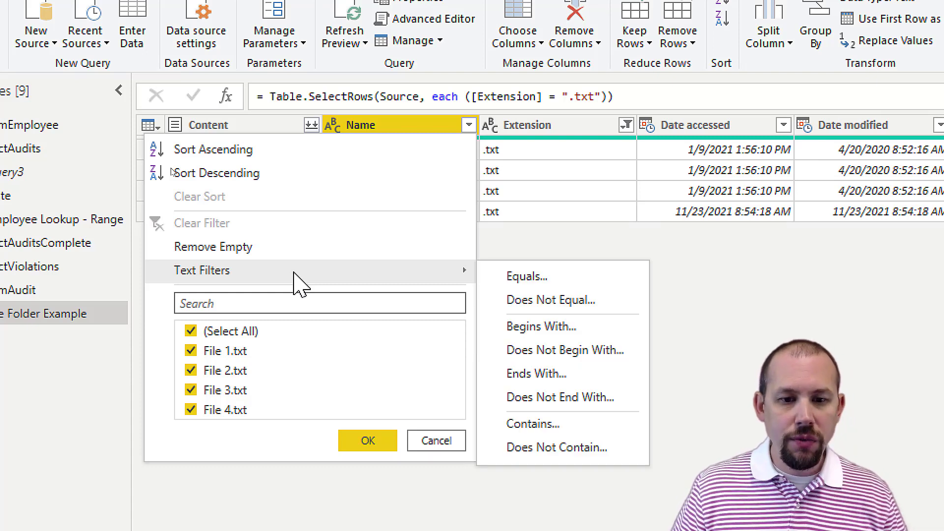
pyautogui.moveTo(443, 278)
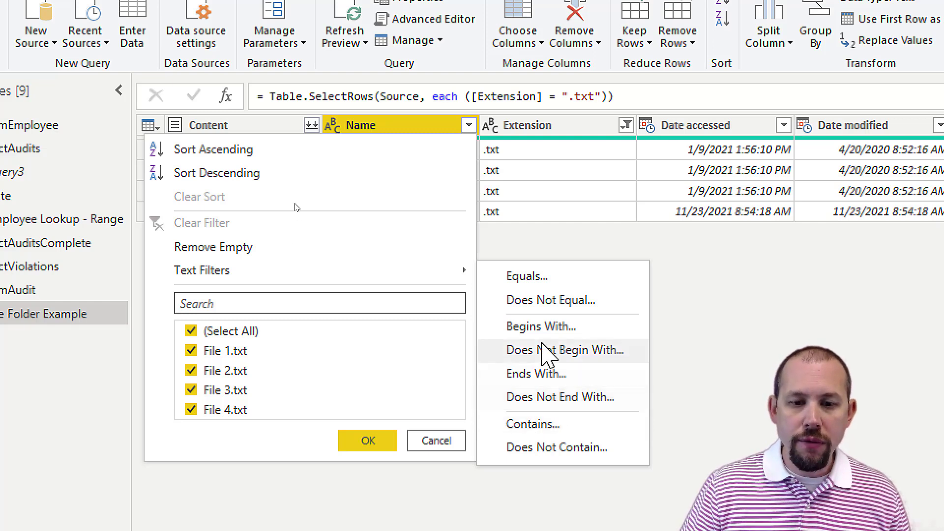
pyautogui.press('Escape')
pyautogui.press('Escape')
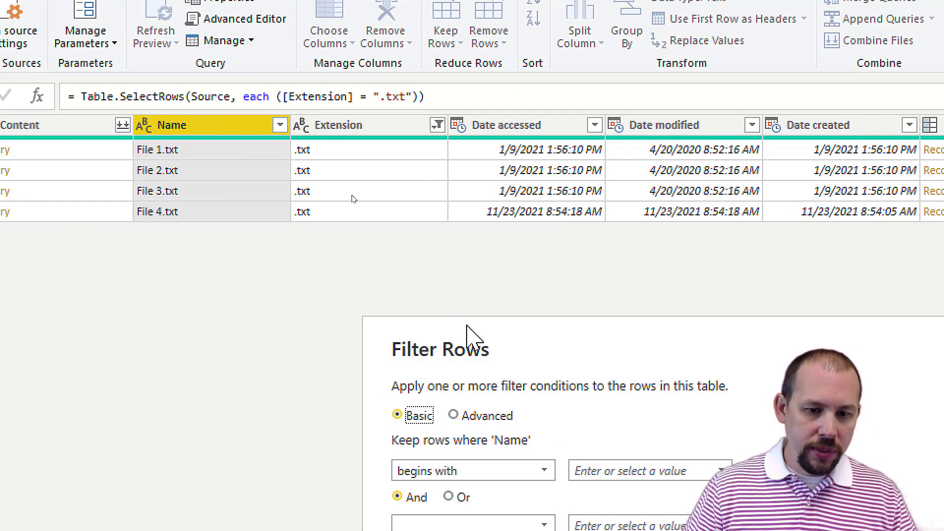
pyautogui.moveTo(243, 337); pyautogui.dragTo(116, 241)
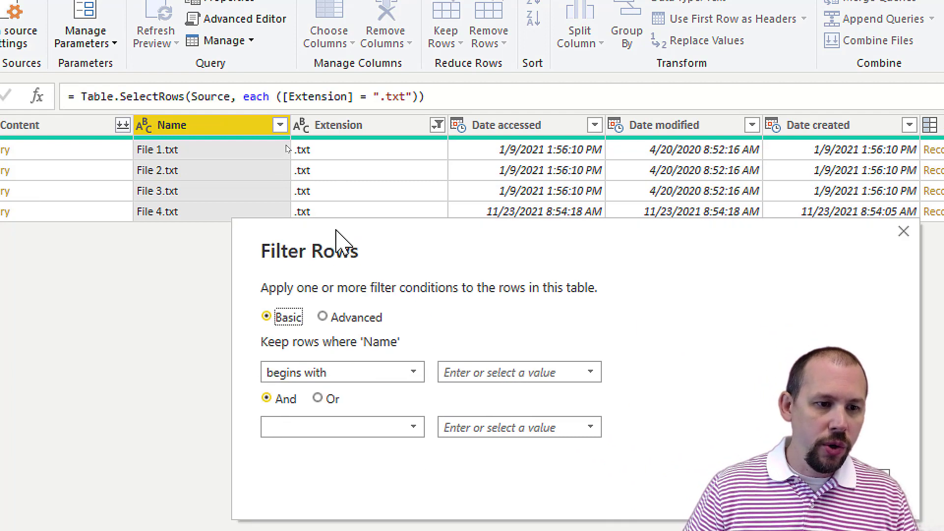
pyautogui.moveTo(342, 243); pyautogui.dragTo(359, 173)
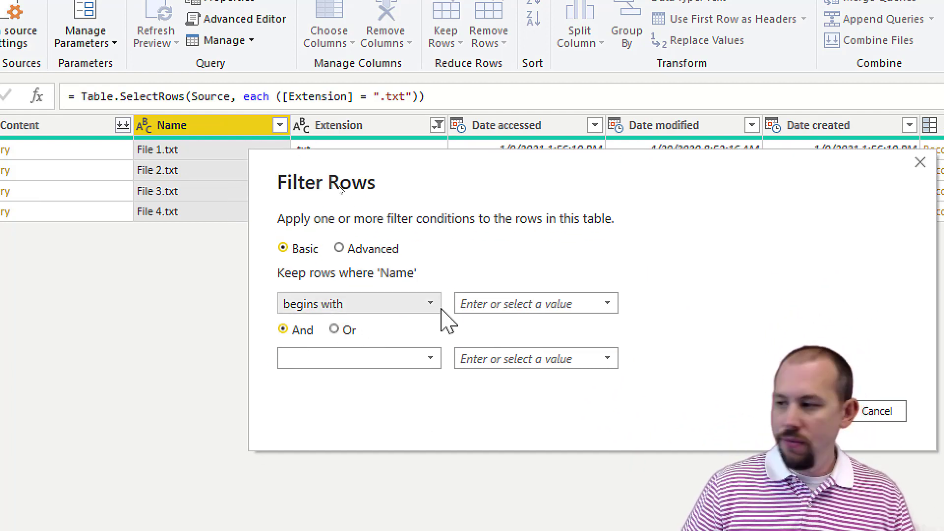
pyautogui.click(482, 307)
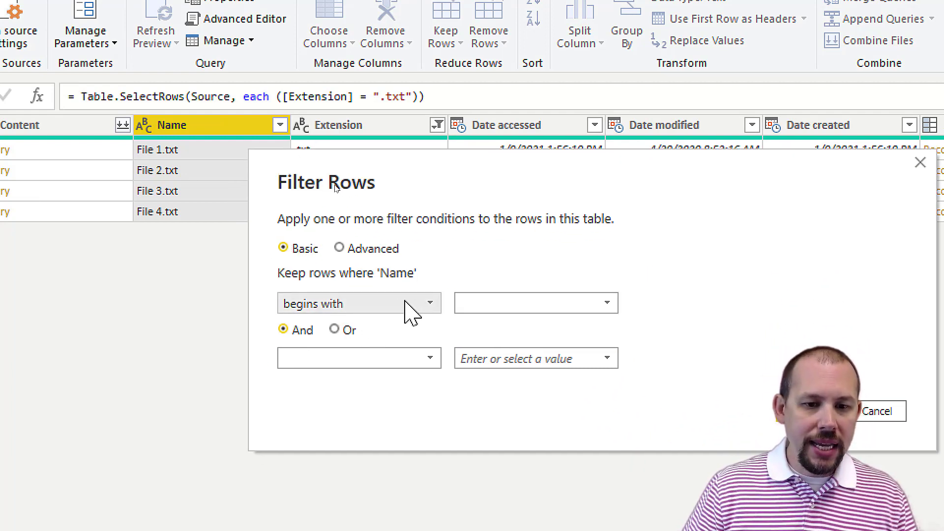
pyautogui.write('File')
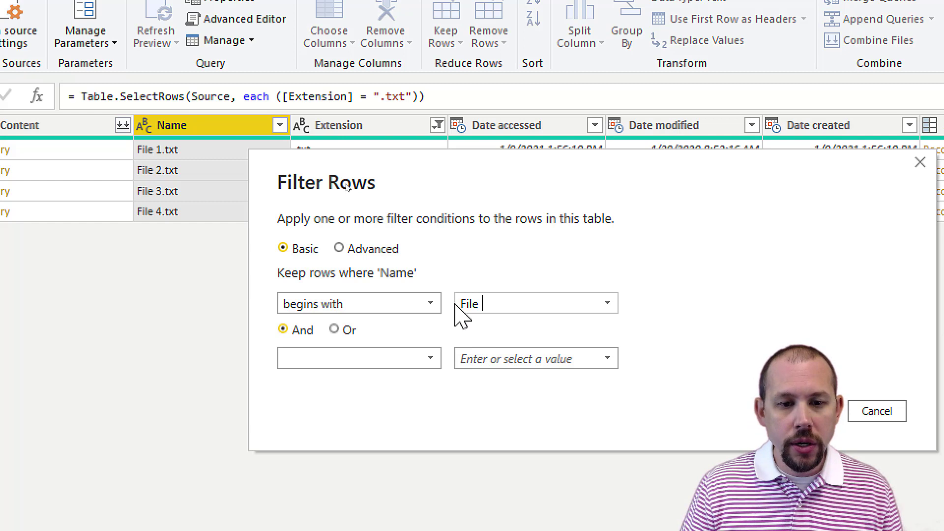
pyautogui.moveTo(489, 302); pyautogui.dragTo(449, 337)
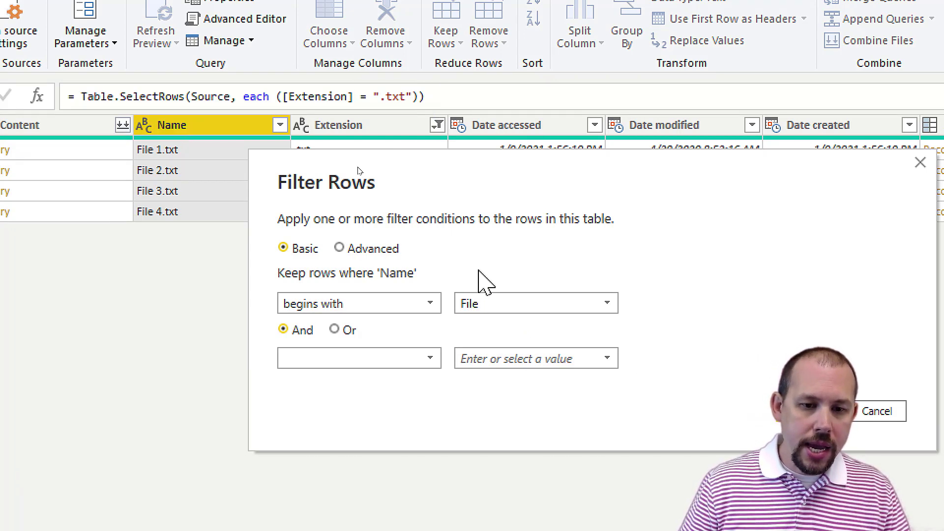
pyautogui.press('Return')
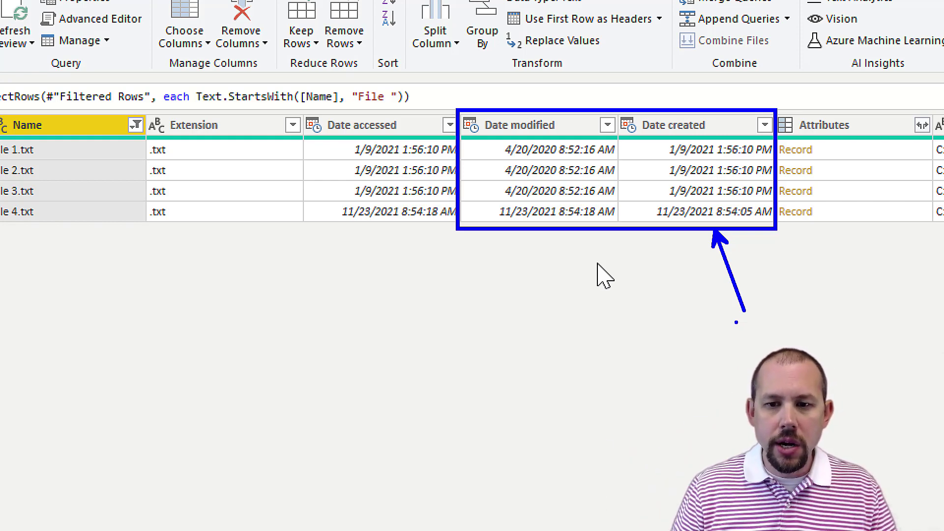
# Sort the file list by the Date created column in descending order.
pyautogui.press('Escape')
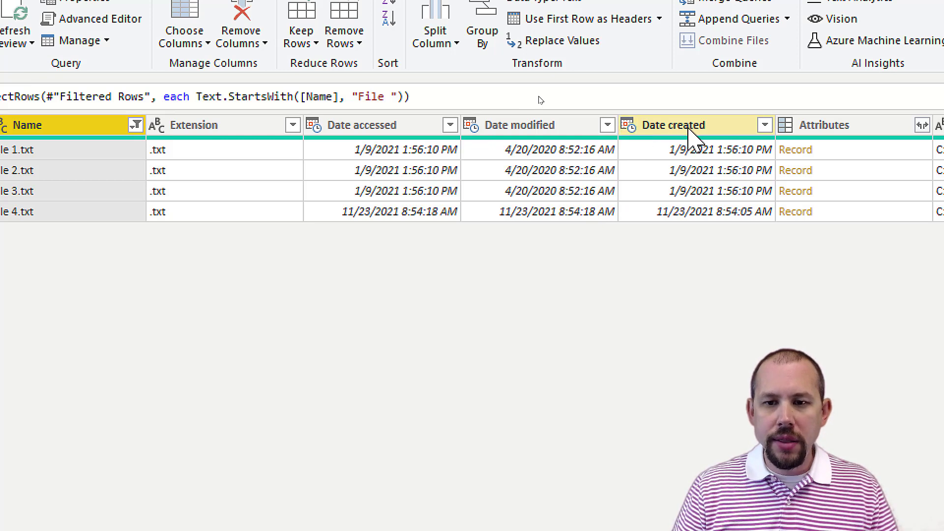
pyautogui.click(765, 126)
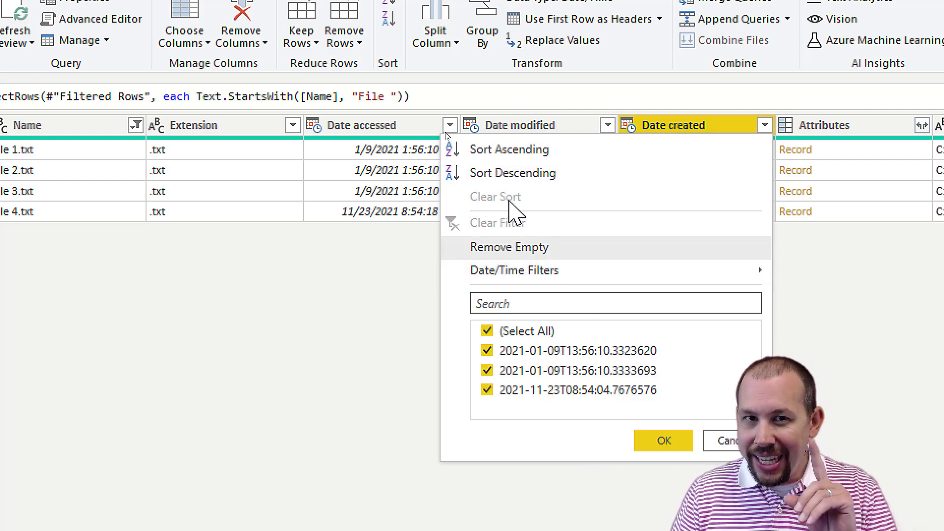
pyautogui.click(530, 177)
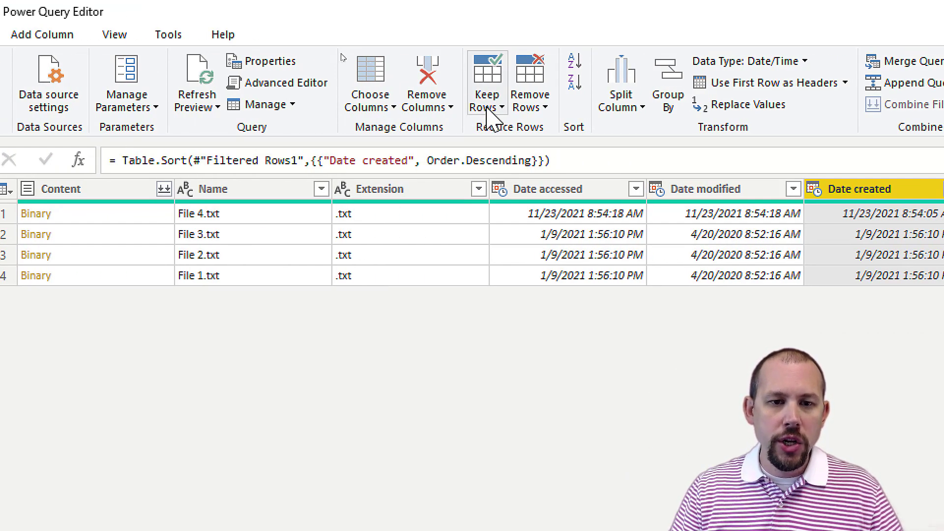
# Keep only the top 2 rows of the sorted file list.
pyautogui.click(487, 111)
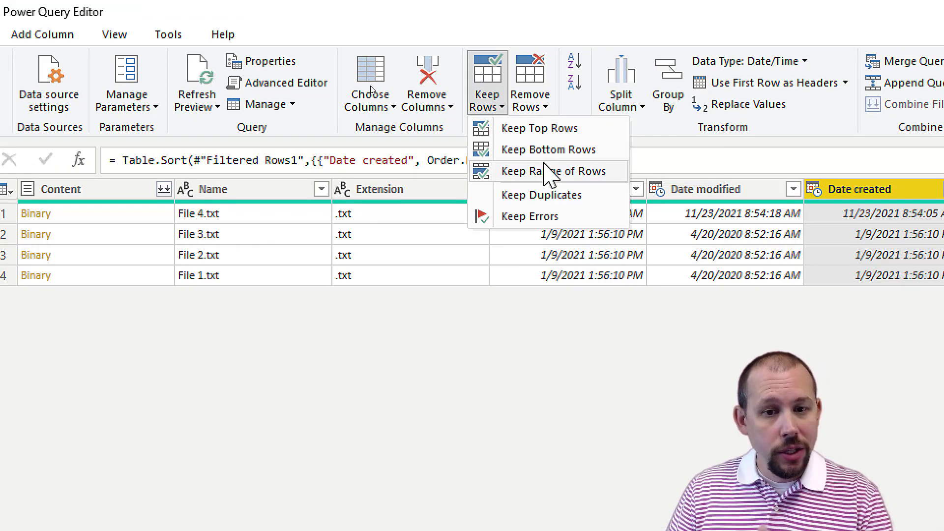
pyautogui.click(535, 131)
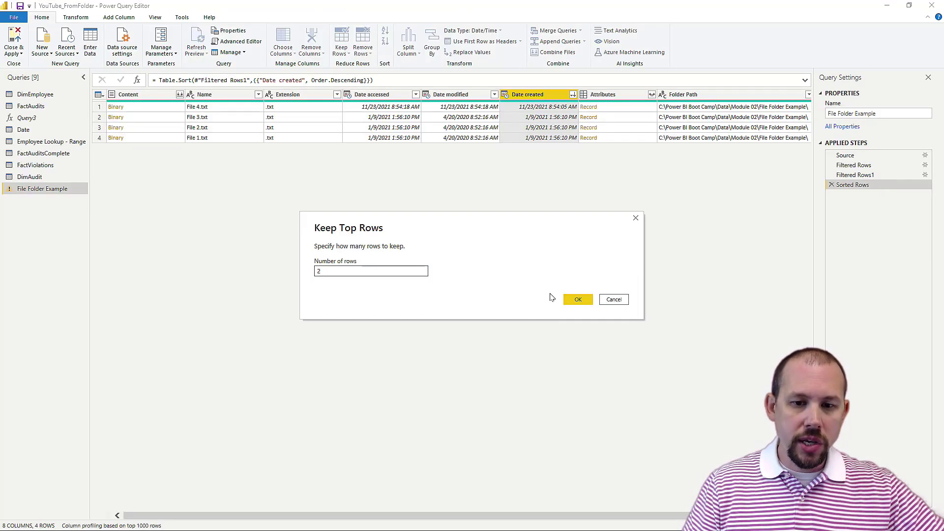
pyautogui.click(570, 300)
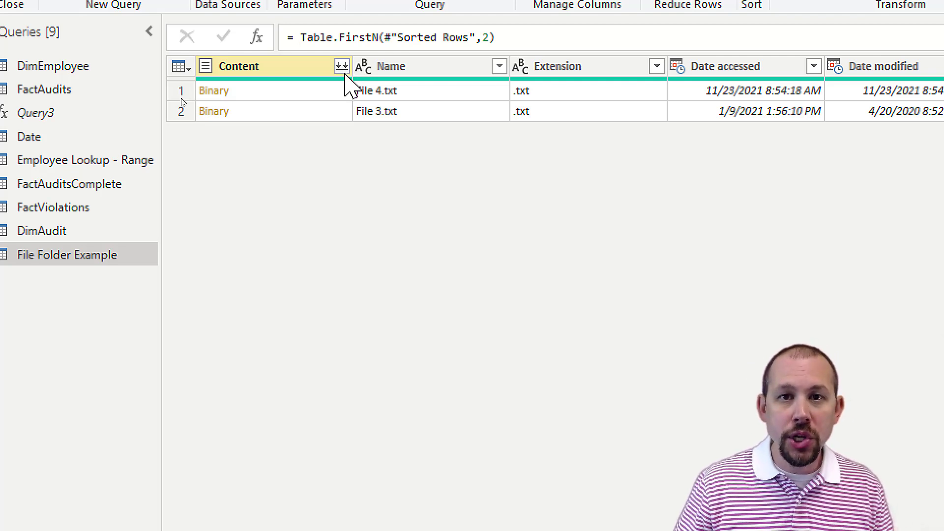
pyautogui.press('Right')
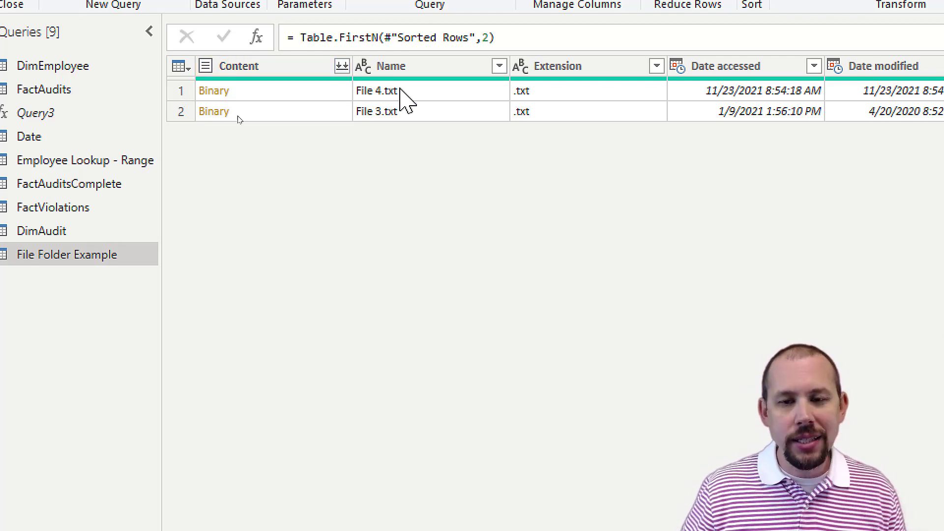
pyautogui.press('Right')
pyautogui.press('Right')
pyautogui.press('Right')
pyautogui.press('Right')
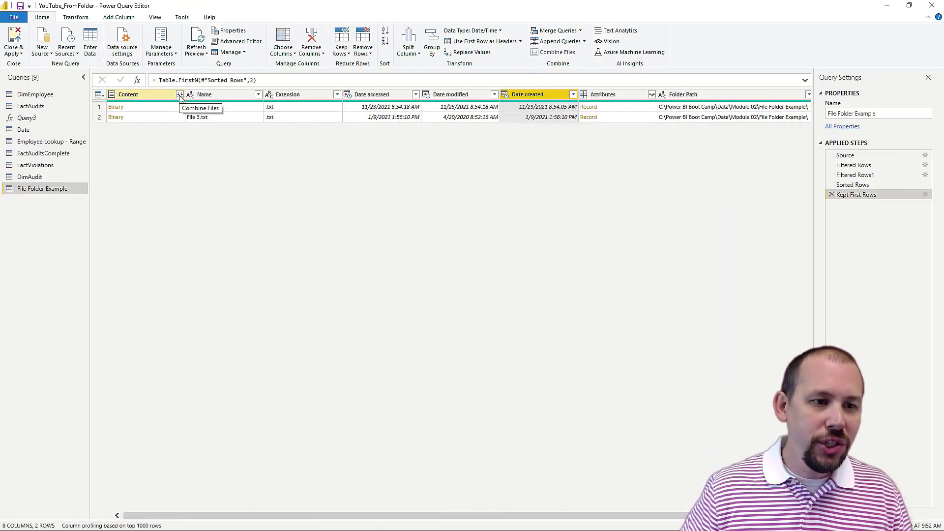
# Combine the files of the Content column with First file as sample and Comma as delimiter, and check the row where the second file begins.
pyautogui.click(180, 97)
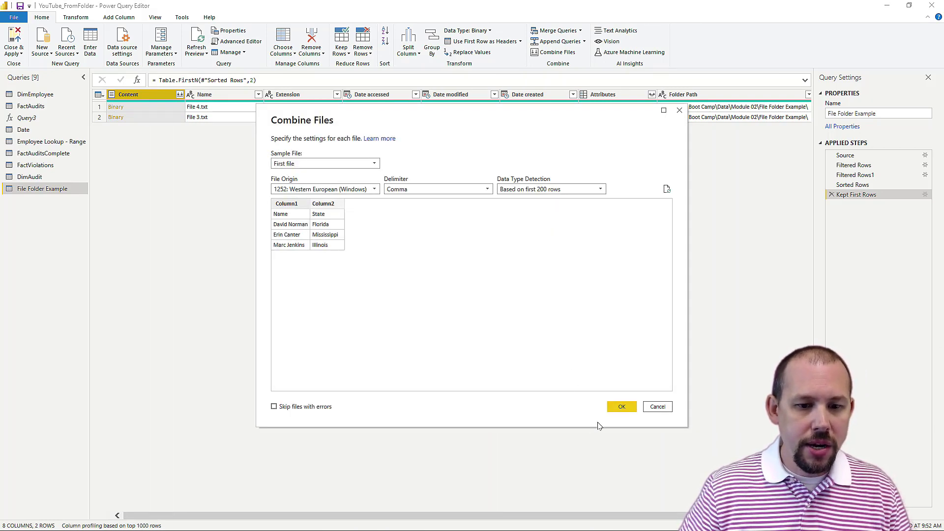
pyautogui.click(623, 408)
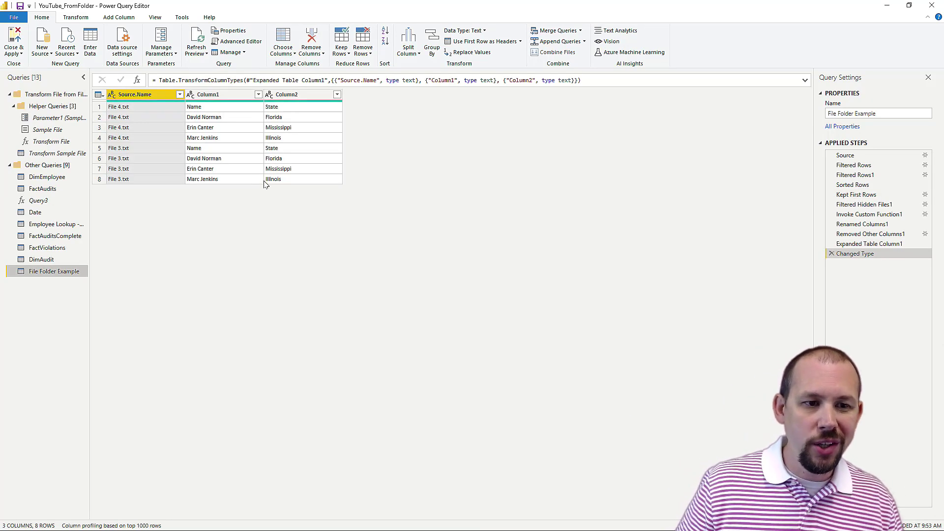
pyautogui.click(284, 150)
pyautogui.click(160, 150)
pyautogui.click(203, 158)
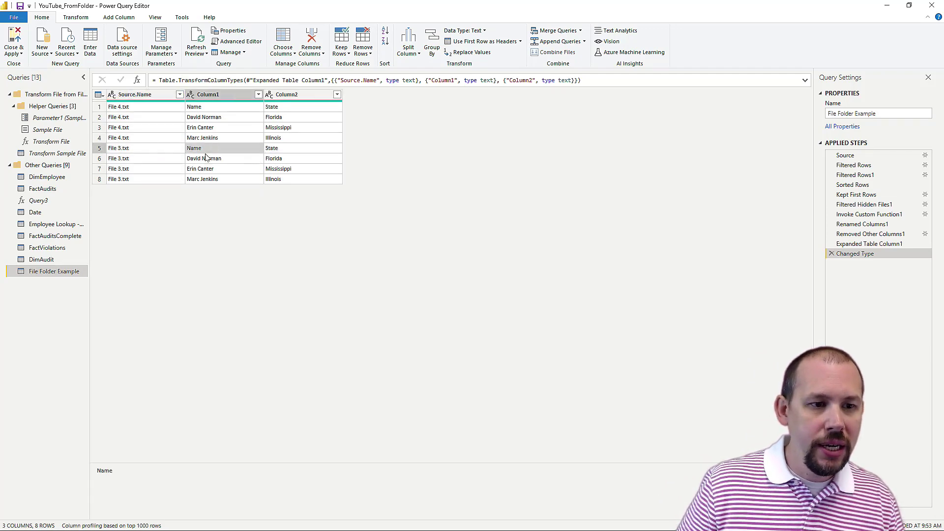
pyautogui.click(283, 150)
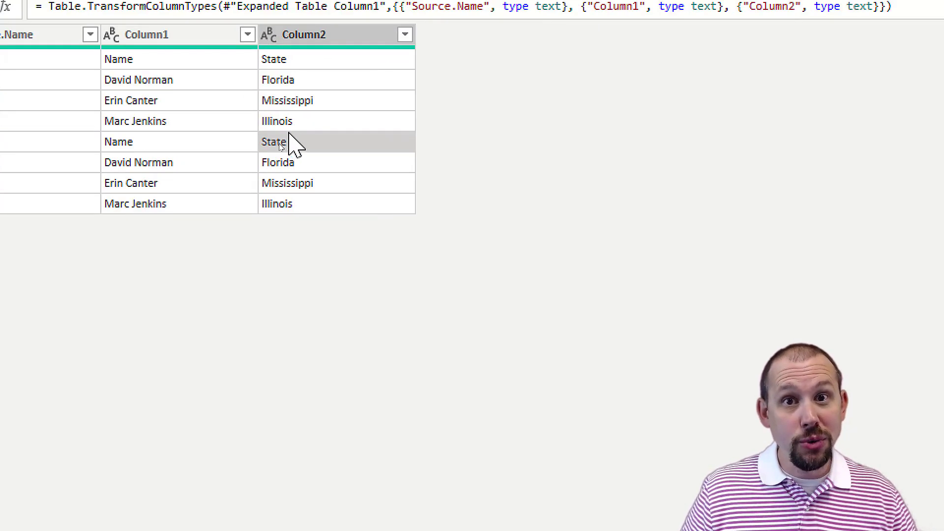
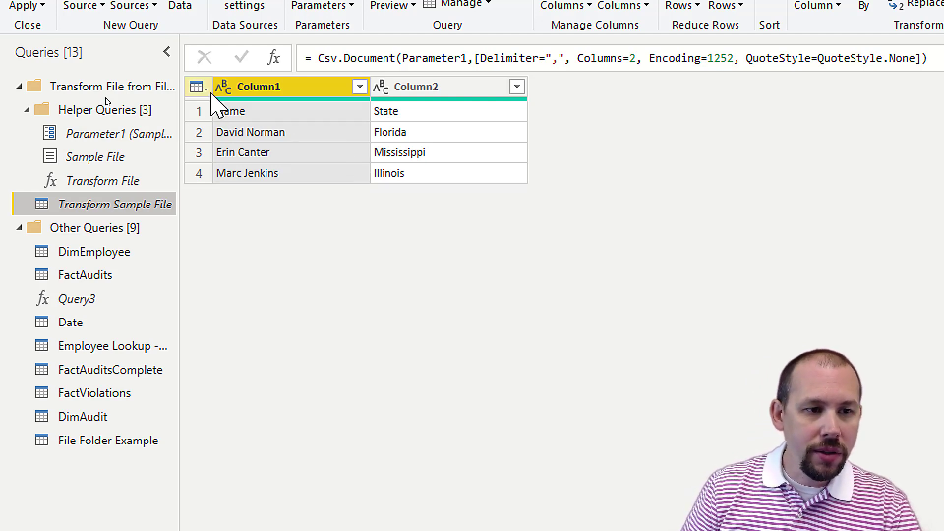
# Use the first row as headers in the Transform Sample File query.
pyautogui.click(197, 87)
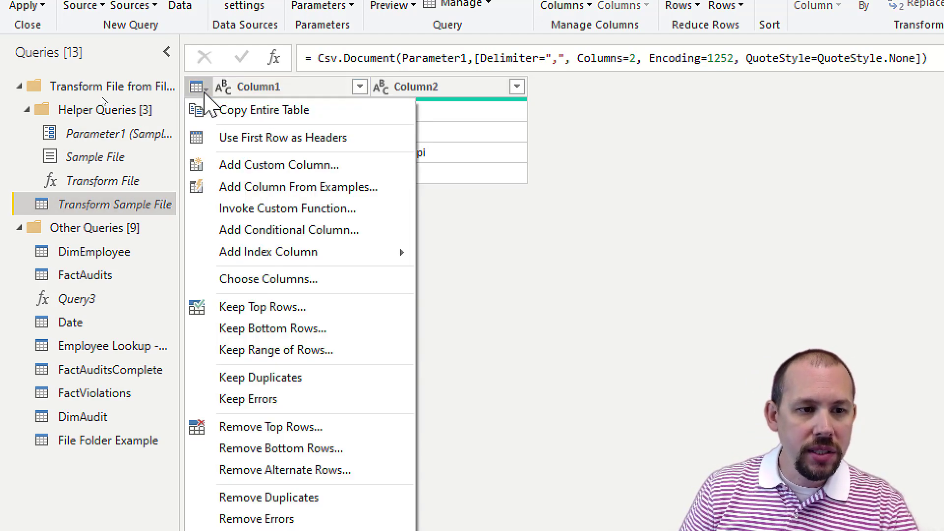
pyautogui.click(232, 139)
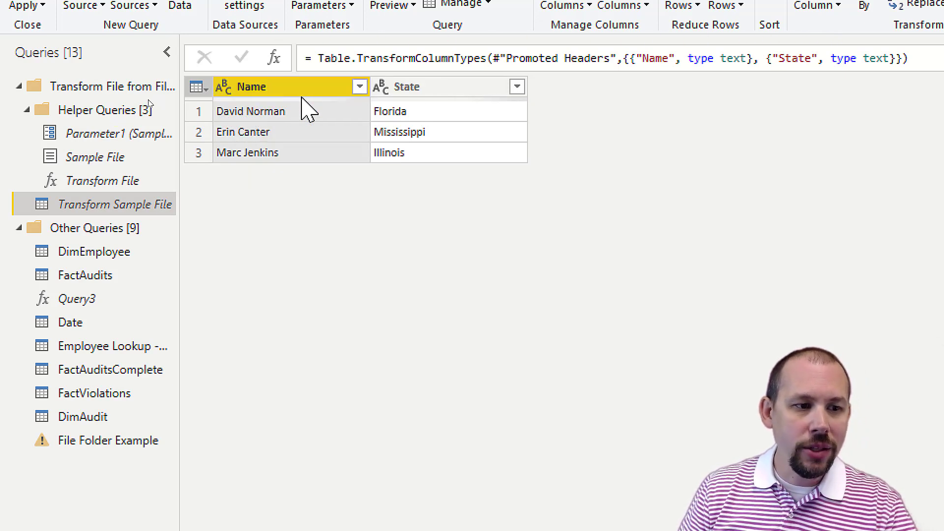
# Open the File Folder Example query, inspect the Column1 and Column2 references in its Changed Type formula, and delete that applied step.
pyautogui.click(41, 440)
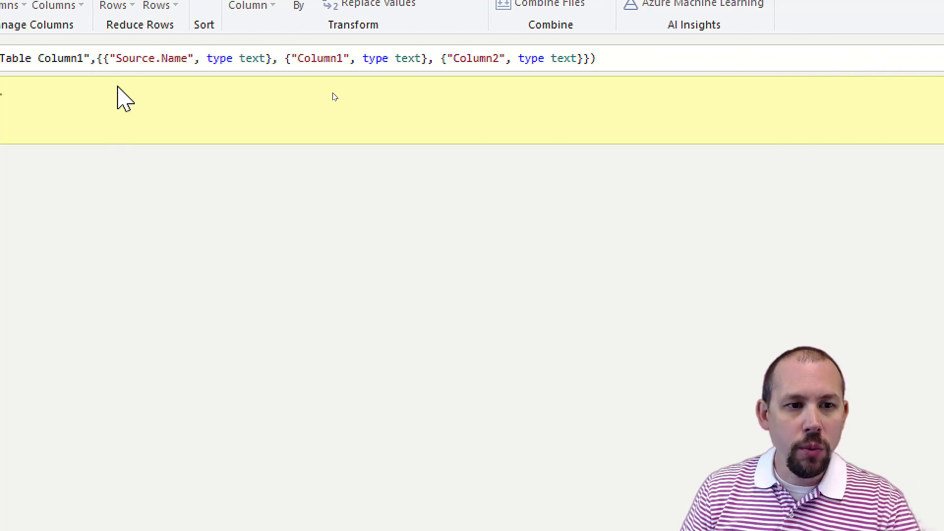
pyautogui.doubleClick(350, 58)
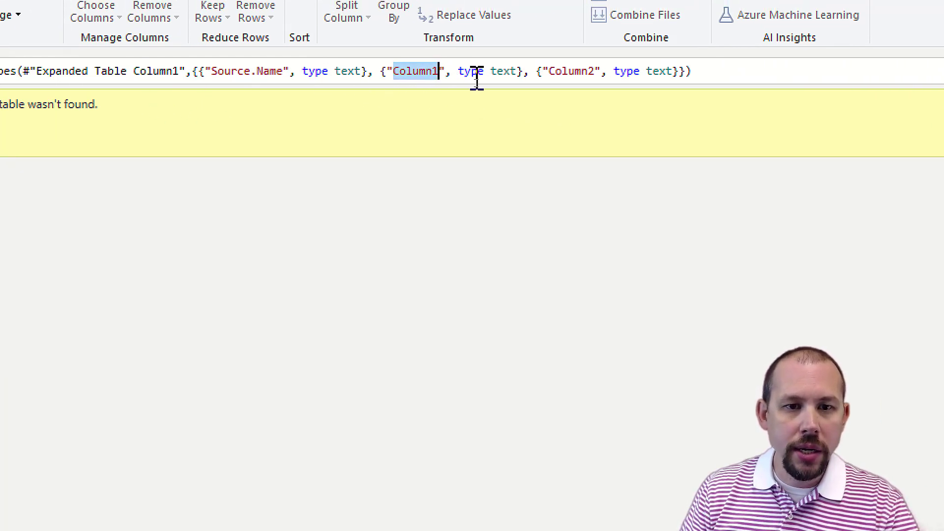
pyautogui.moveTo(491, 72); pyautogui.dragTo(680, 72)
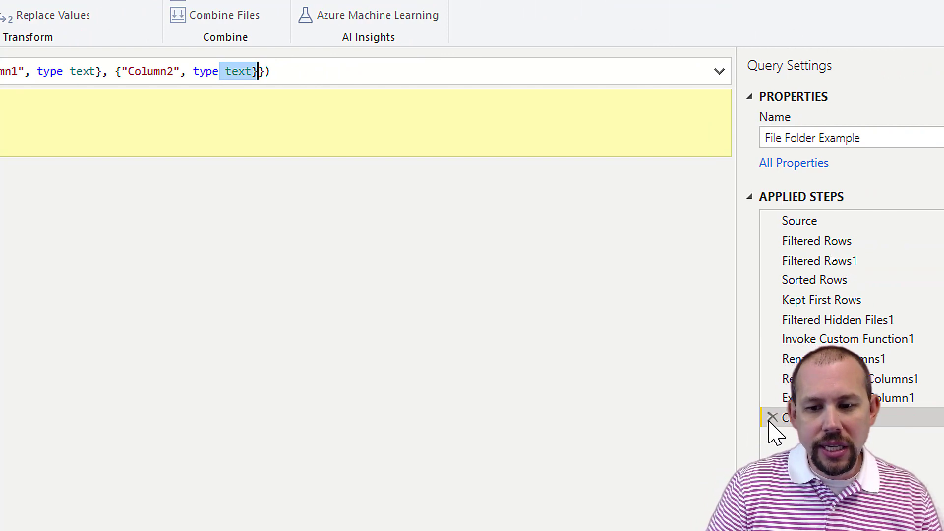
pyautogui.click(879, 418)
pyautogui.click(772, 419)
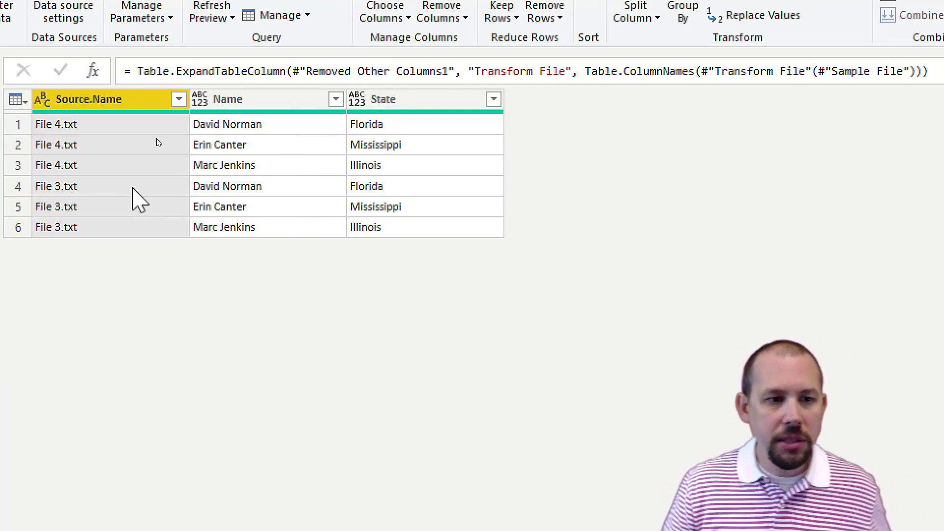
# Set the data type of the Name and State columns to Text in the File Folder Example query.
pyautogui.click(286, 99)
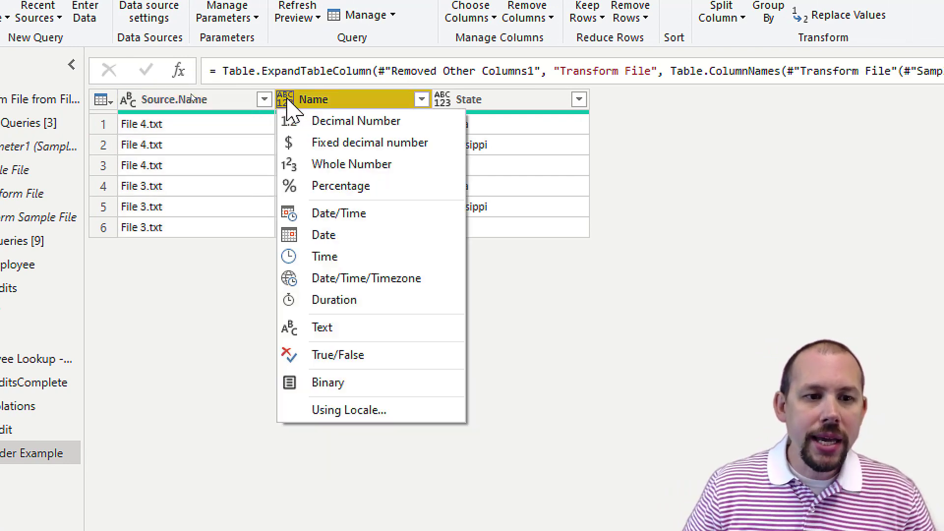
pyautogui.click(331, 327)
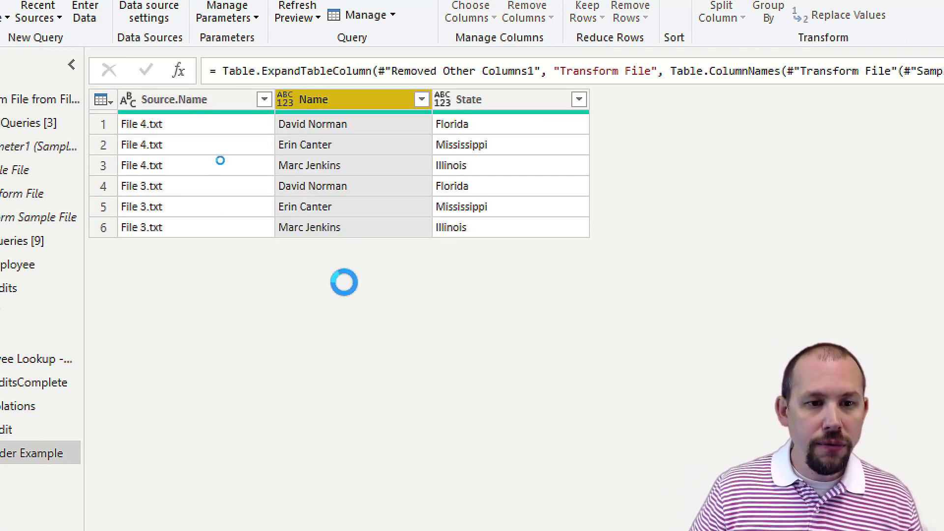
pyautogui.click(442, 98)
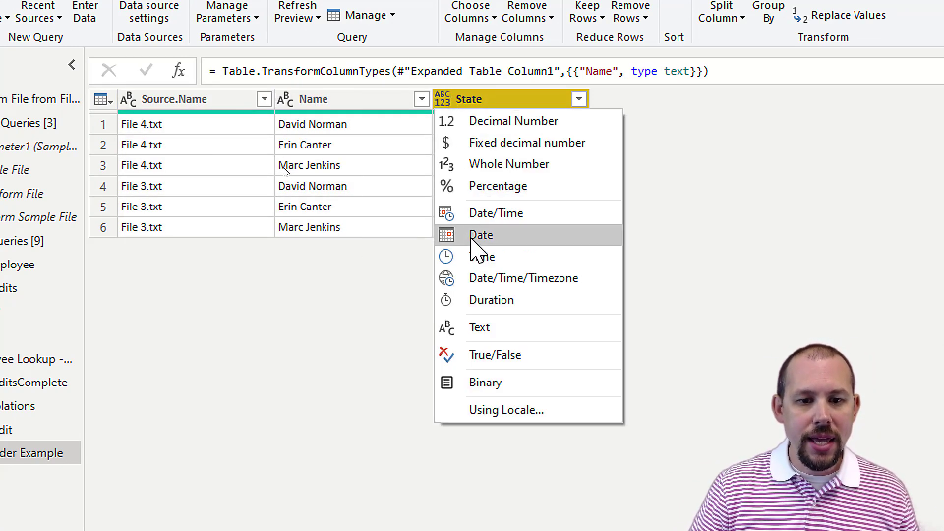
pyautogui.click(476, 327)
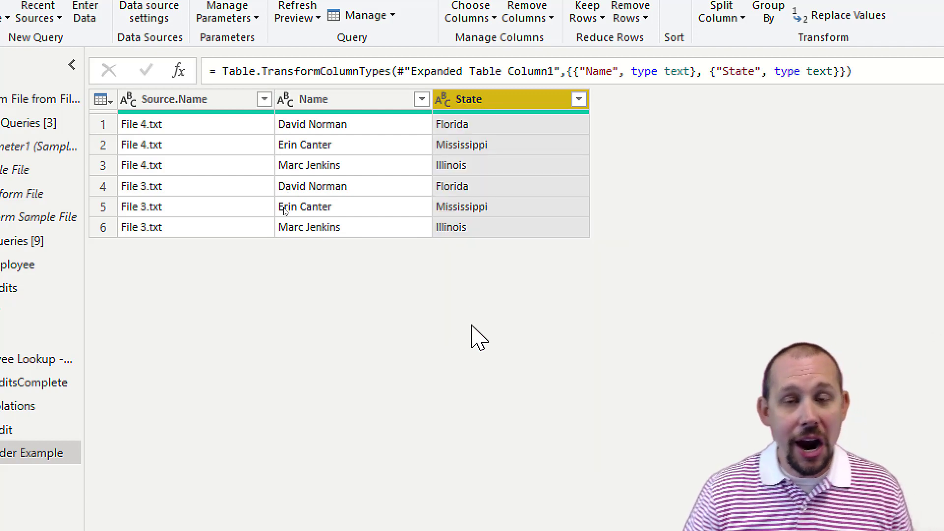